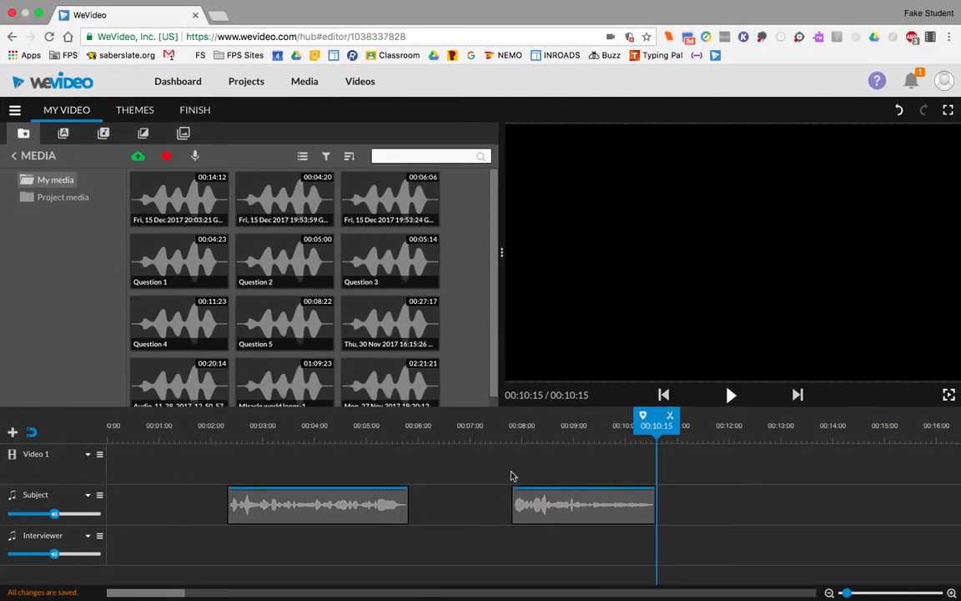
# Step: Record a voiceover of about 15 seconds from the beginning of the timeline and add it to the project
pyautogui.click(336, 507)
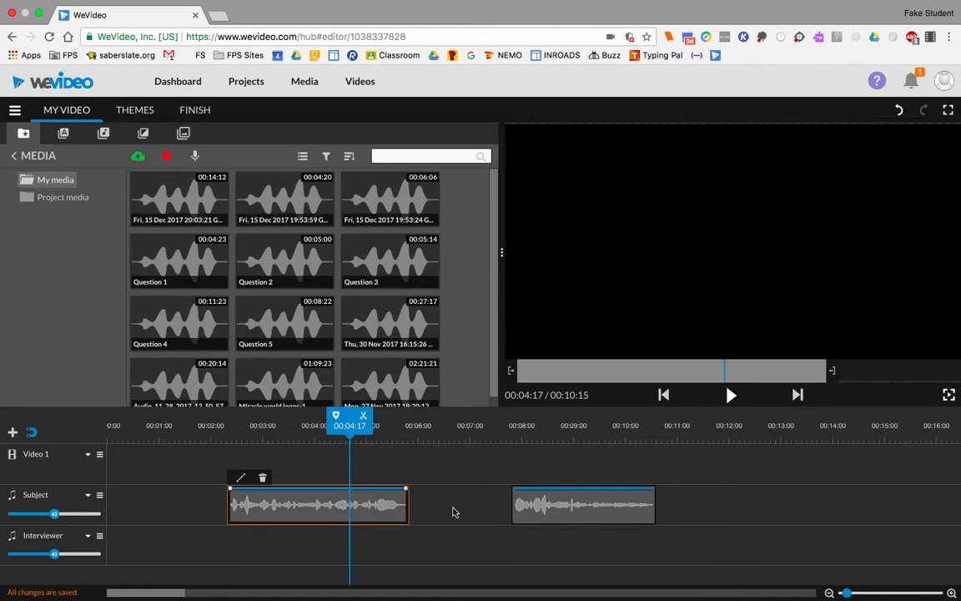
pyautogui.click(535, 507)
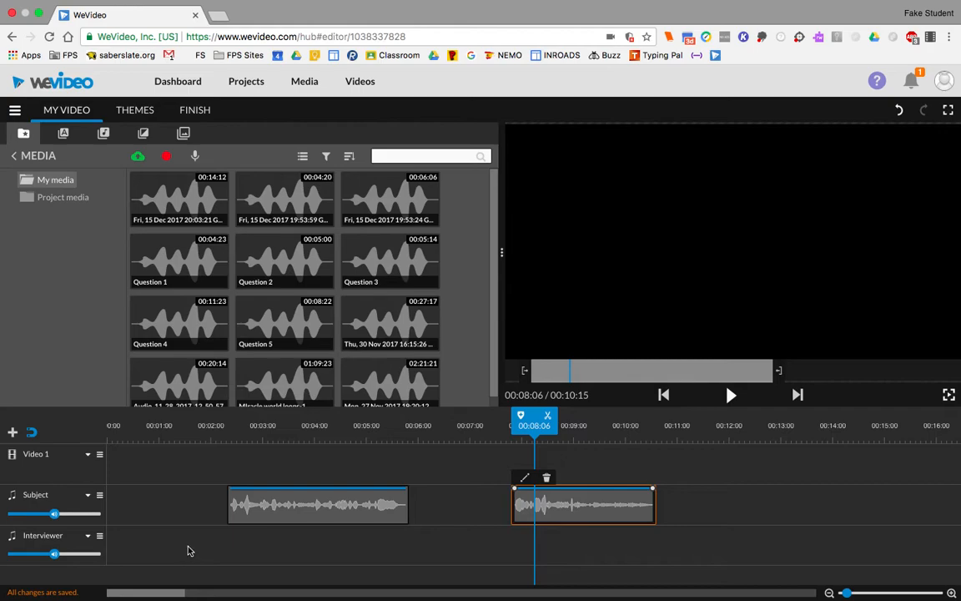
pyautogui.moveTo(533, 420); pyautogui.dragTo(107, 427)
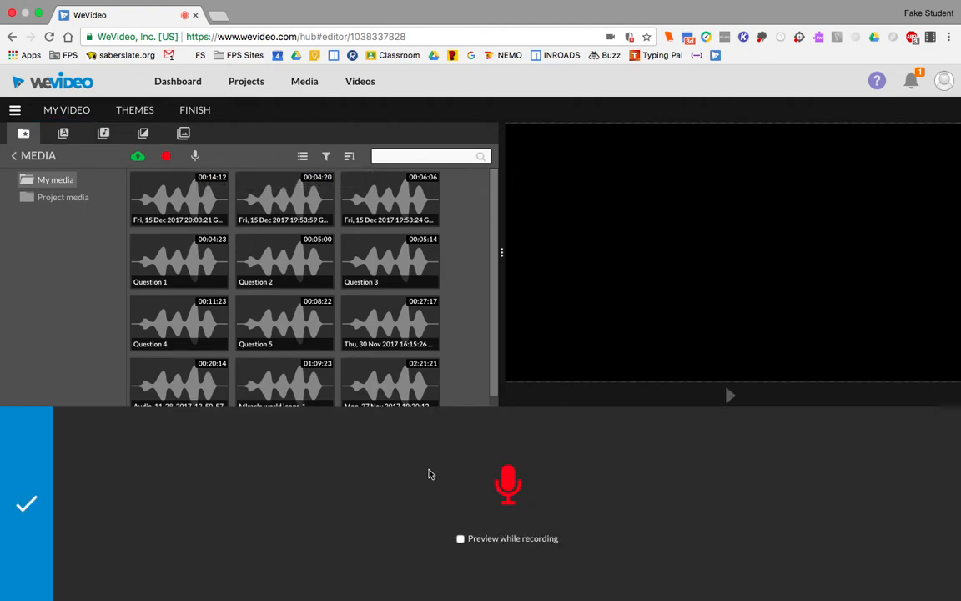
pyautogui.click(508, 484)
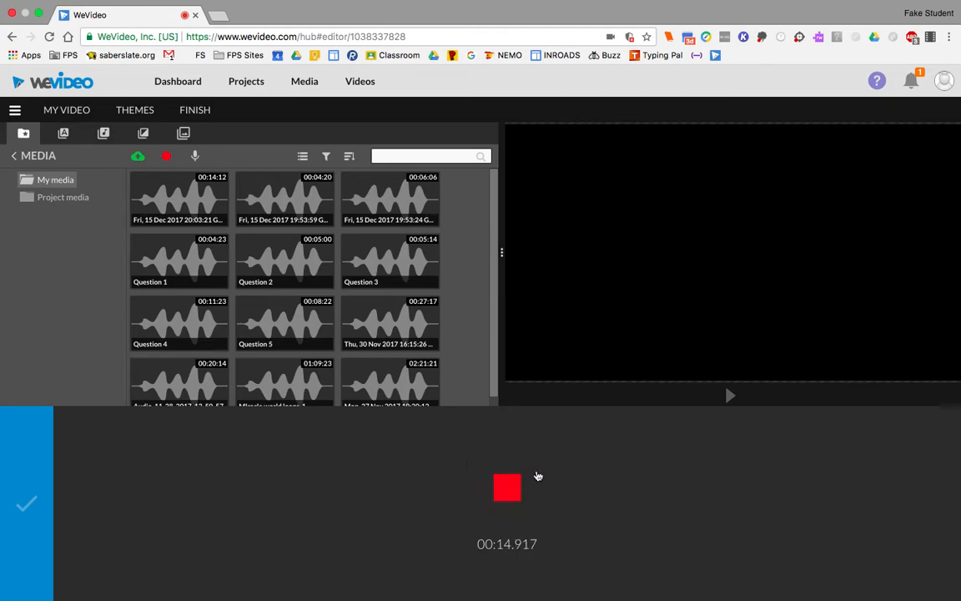
pyautogui.click(509, 489)
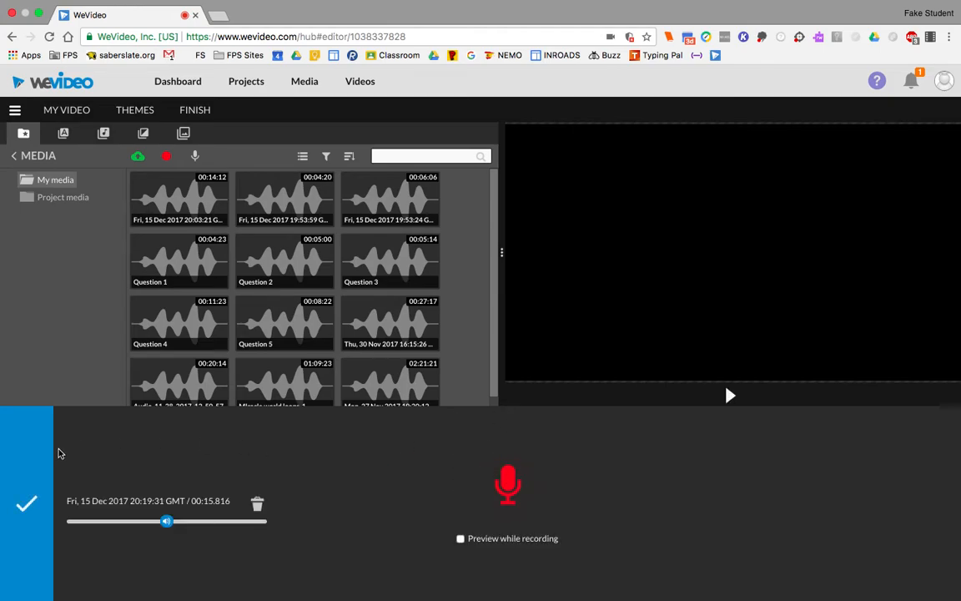
pyautogui.click(18, 467)
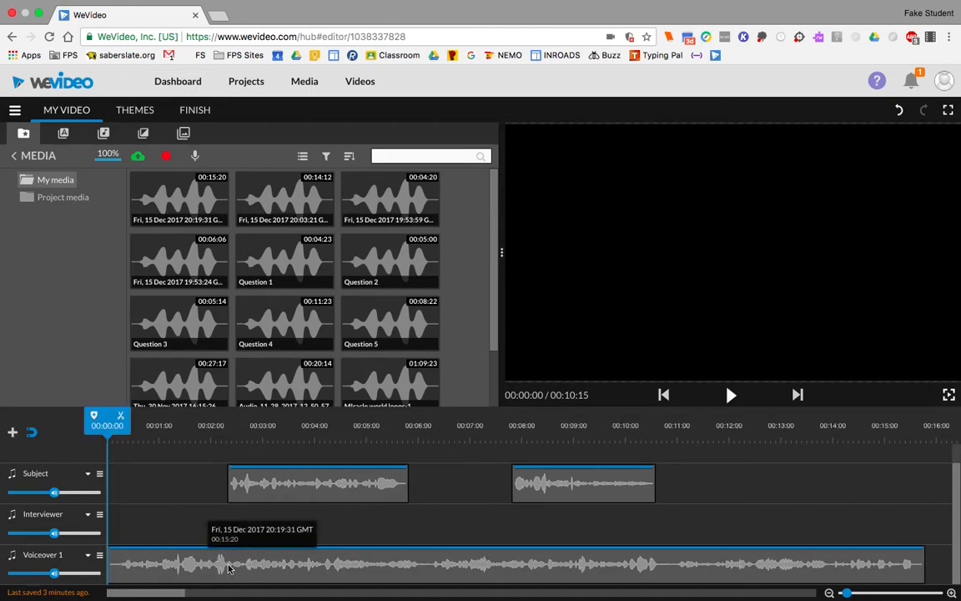
# Step: Move the voiceover clip to the Interviewer track at 00:00:00 and trim its beginning to leave 00:09:16
pyautogui.click(279, 568)
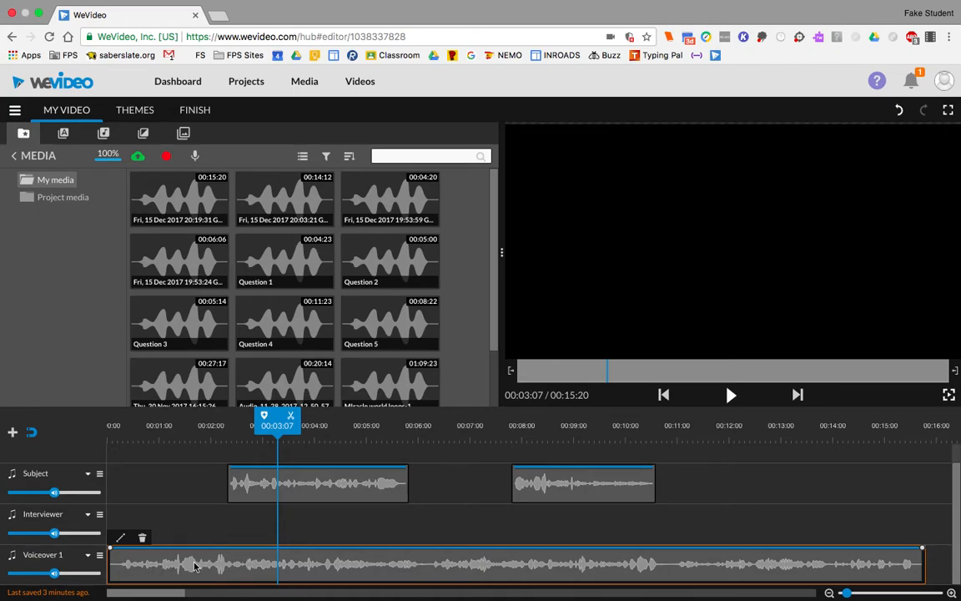
pyautogui.moveTo(189, 568); pyautogui.dragTo(167, 531)
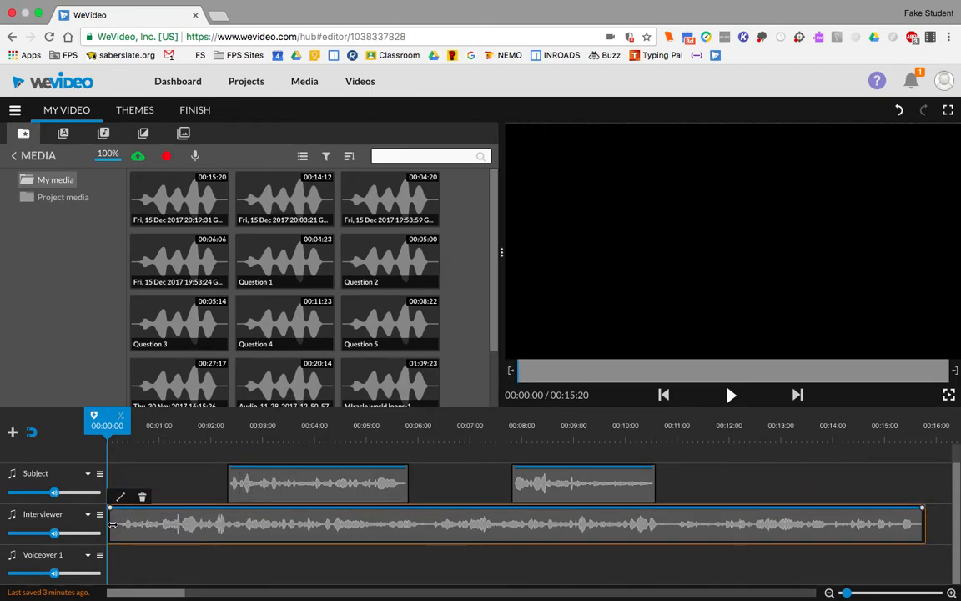
pyautogui.moveTo(112, 524); pyautogui.dragTo(230, 524)
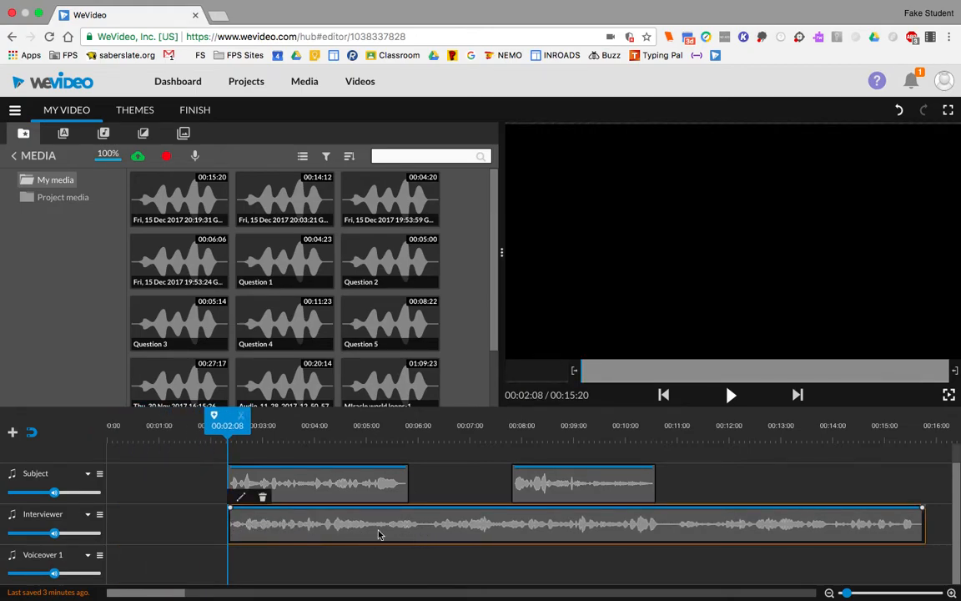
pyautogui.moveTo(230, 524); pyautogui.dragTo(153, 510)
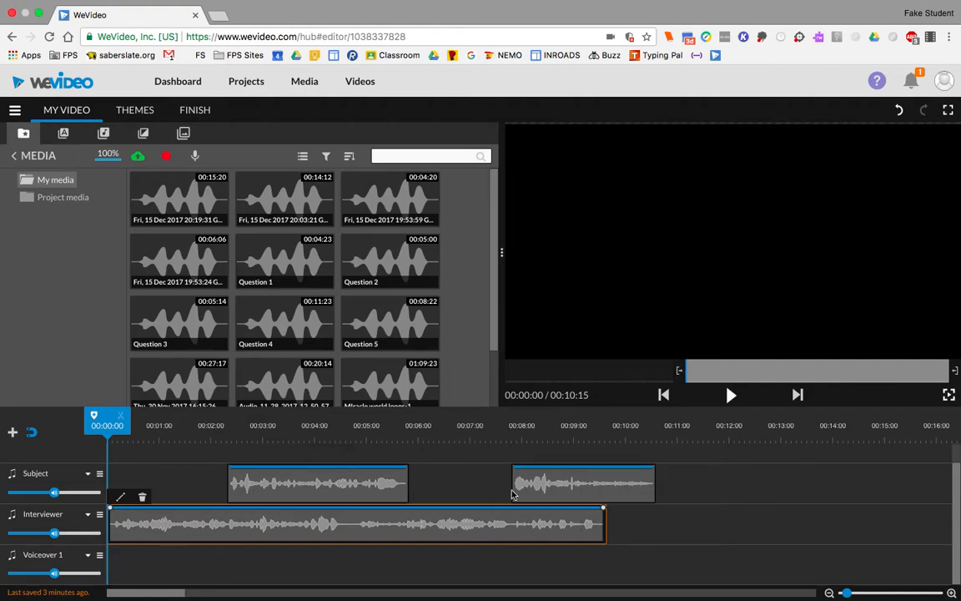
# Step: Move the first Subject clip to 00:09:10, overlapping the end of the Interviewer clip, and the second Subject clip to about 00:15:15
pyautogui.moveTo(568, 484); pyautogui.dragTo(826, 483)
pyautogui.moveTo(368, 480); pyautogui.dragTo(686, 489)
pyautogui.moveTo(795, 488); pyautogui.dragTo(884, 484)
pyautogui.click(688, 486)
pyautogui.moveTo(688, 486); pyautogui.dragTo(689, 487)
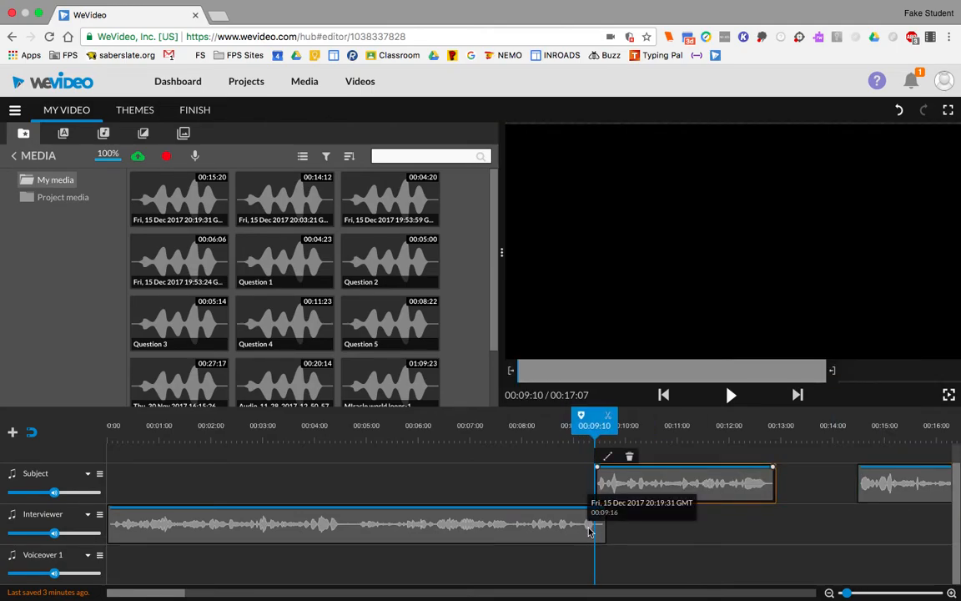
pyautogui.moveTo(846, 592); pyautogui.dragTo(901, 593)
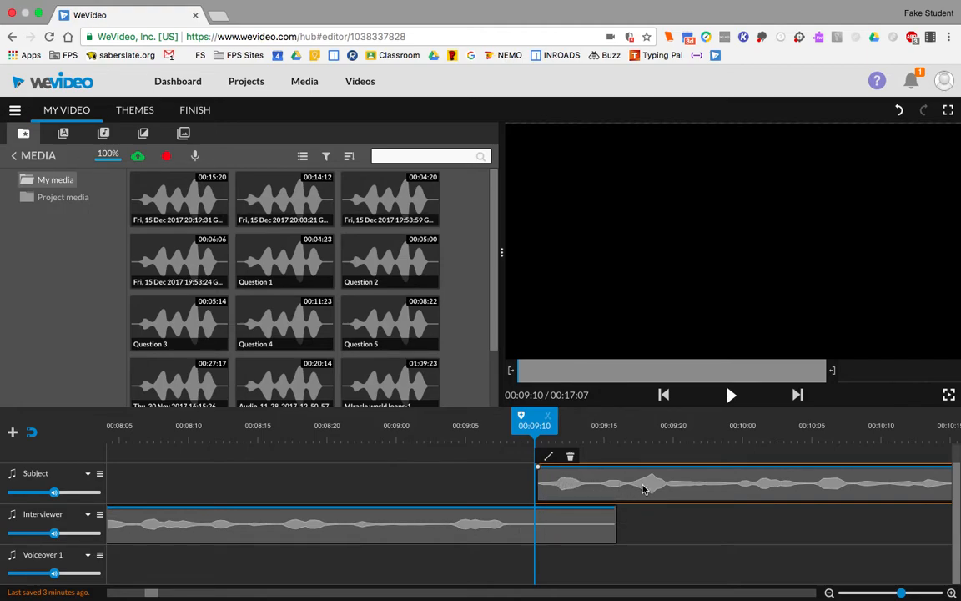
pyautogui.moveTo(620, 485); pyautogui.dragTo(621, 482)
pyautogui.moveTo(539, 426); pyautogui.dragTo(770, 477)
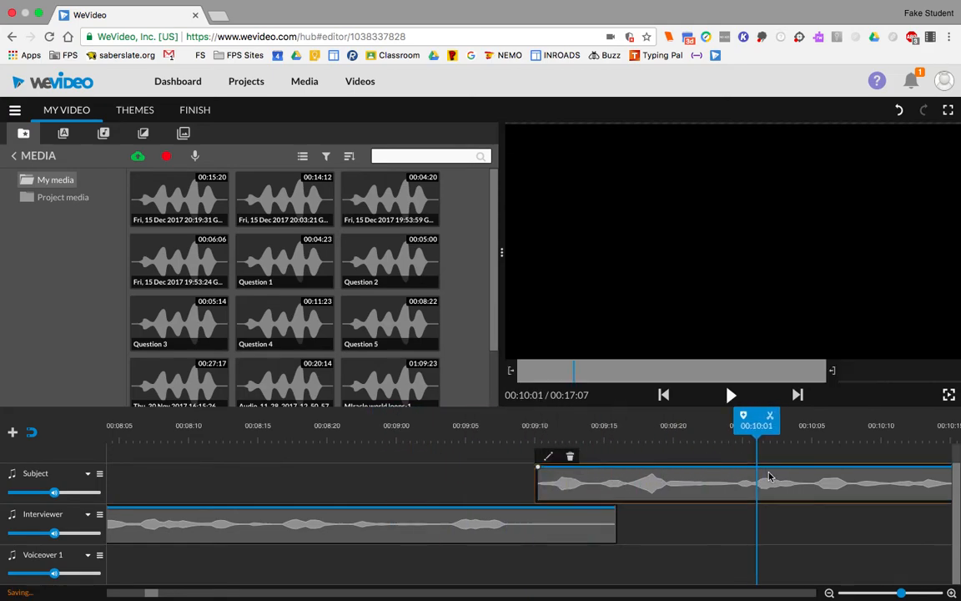
pyautogui.moveTo(870, 595); pyautogui.dragTo(845, 593)
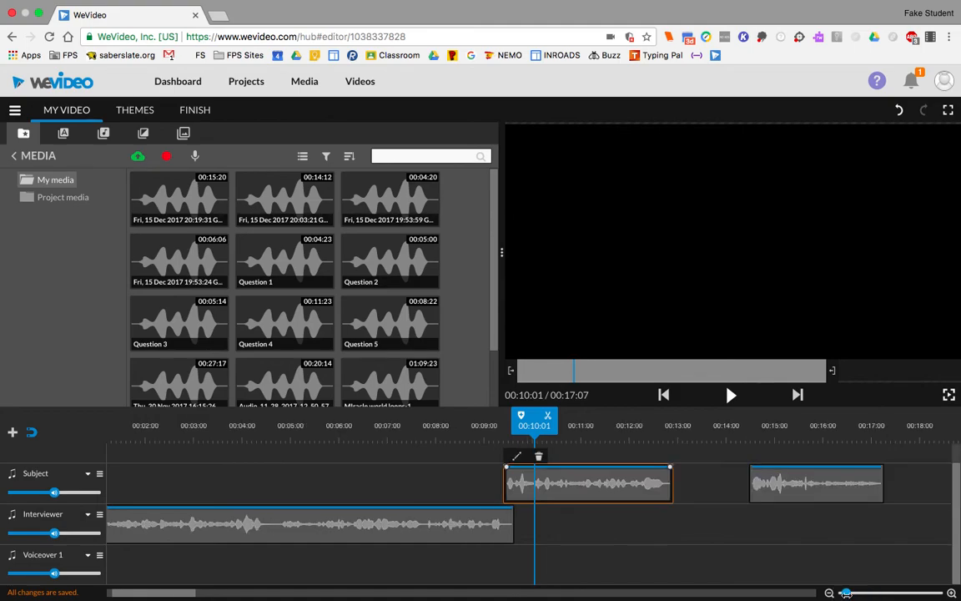
pyautogui.moveTo(755, 485); pyautogui.dragTo(824, 489)
# Step: Record a second voiceover of about 6 seconds starting at 00:13:00 and add it to the timeline
pyautogui.click(680, 435)
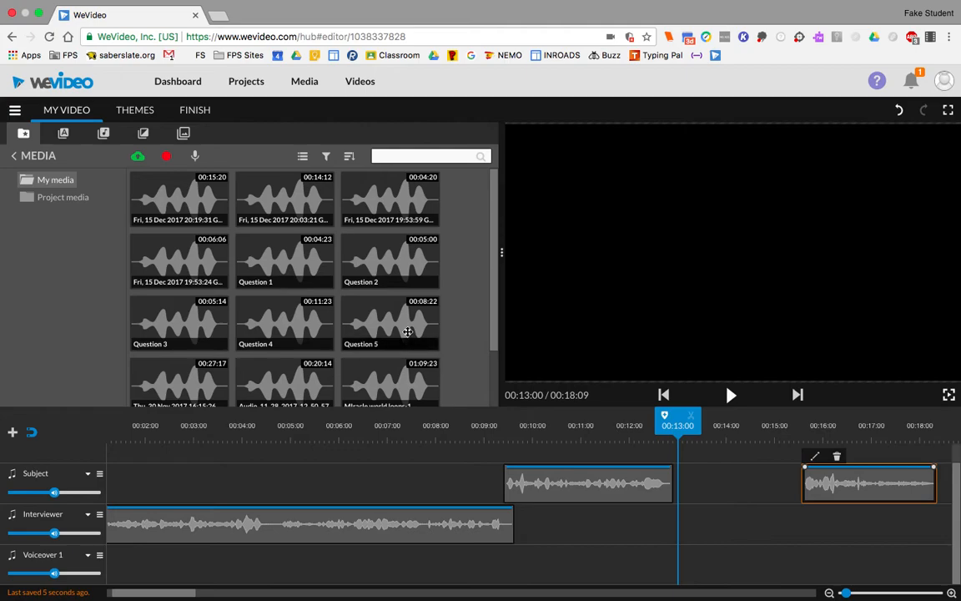
pyautogui.click(195, 156)
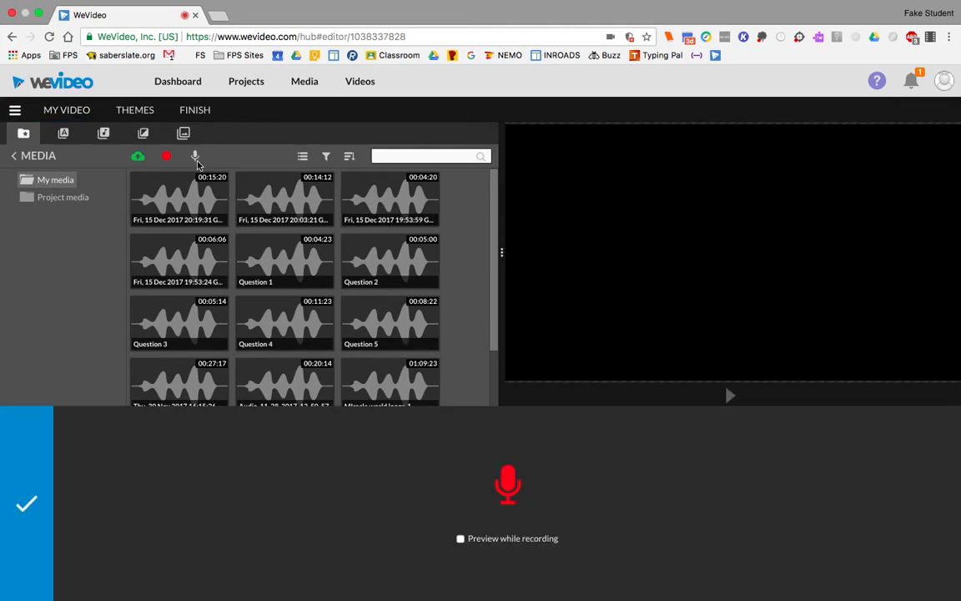
pyautogui.click(510, 485)
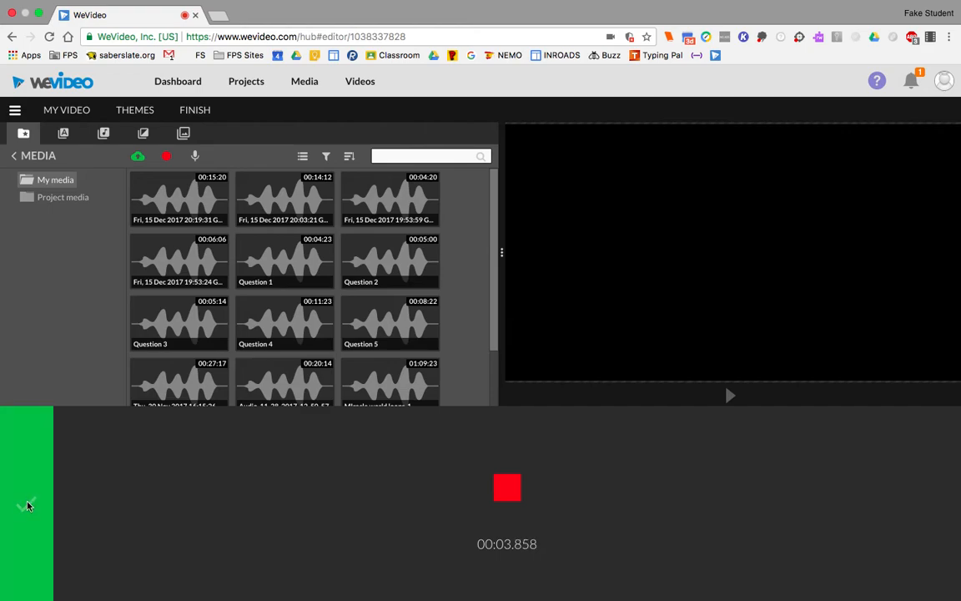
pyautogui.click(507, 487)
pyautogui.click(25, 500)
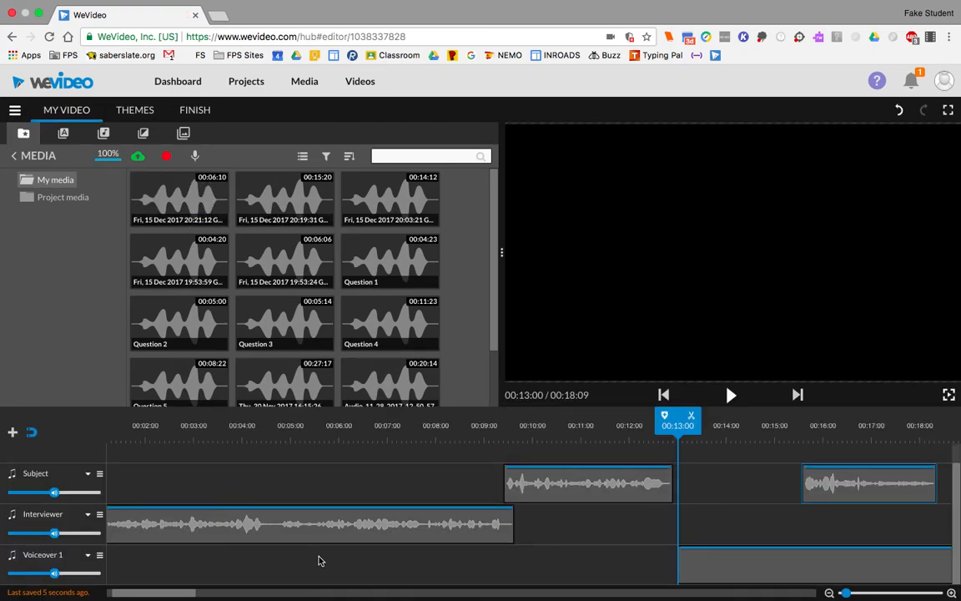
# Step: Place the new voiceover on the Interviewer track at 00:12:13 trimmed to 00:04:06, and overlap its end with the last Subject clip at 00:16:13
pyautogui.moveTo(759, 565); pyautogui.dragTo(744, 524)
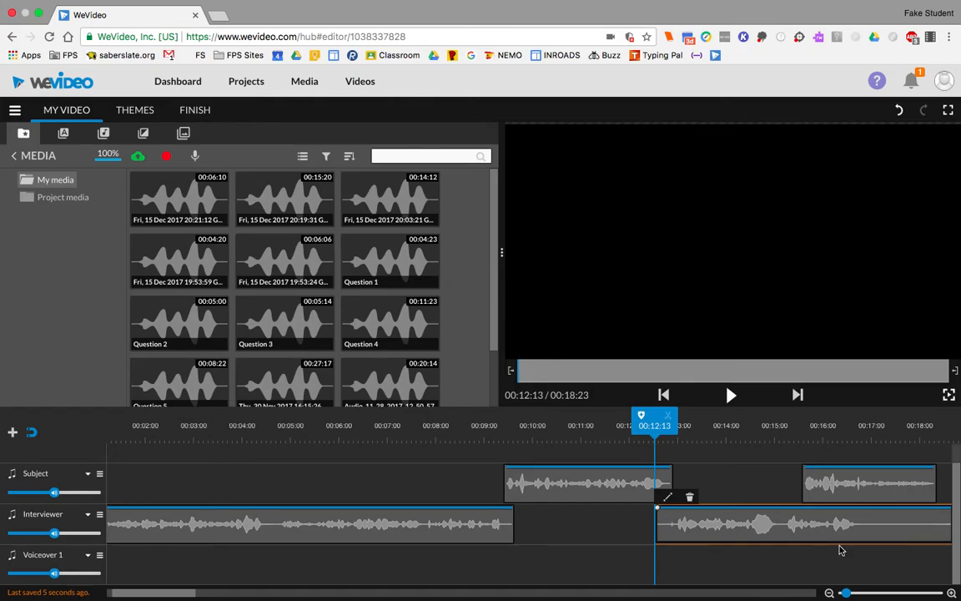
pyautogui.hscroll(5, 841, 549)
pyautogui.moveTo(817, 526); pyautogui.dragTo(715, 524)
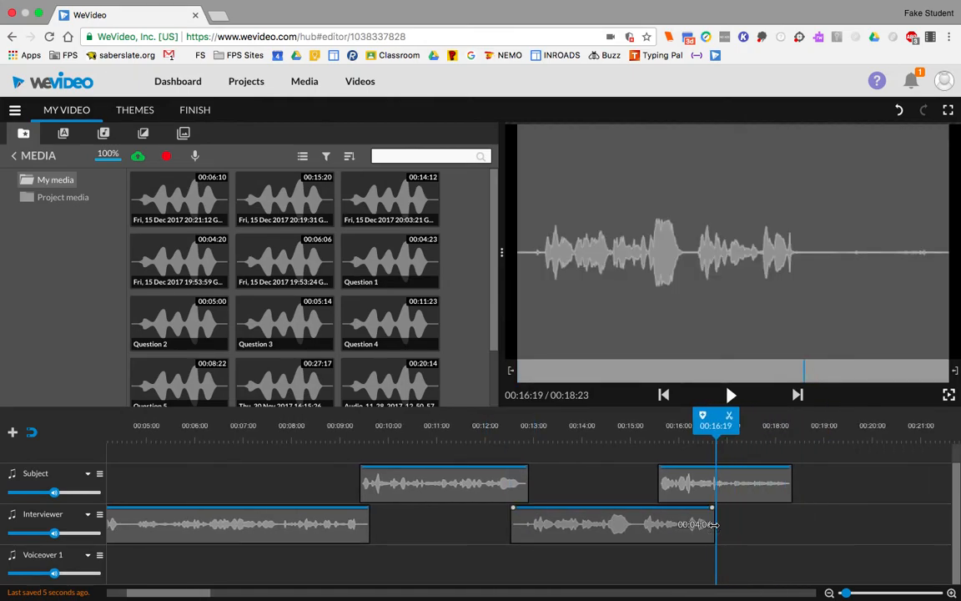
pyautogui.moveTo(703, 483); pyautogui.dragTo(737, 484)
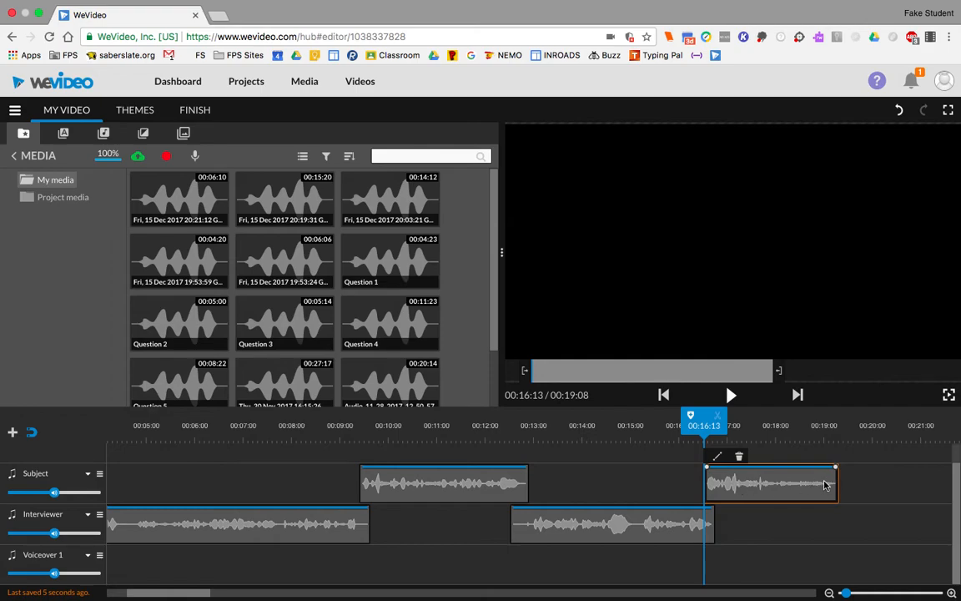
# Step: Split the second Interviewer clip at 00:13:23 and delete the part before the cut
pyautogui.moveTo(704, 426); pyautogui.dragTo(580, 427)
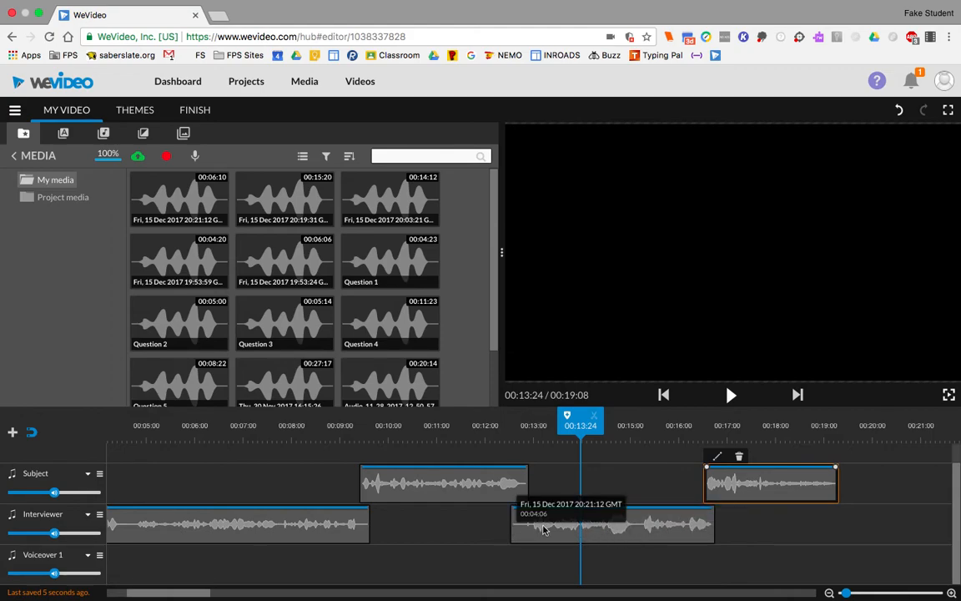
pyautogui.click(601, 522)
pyautogui.moveTo(603, 432); pyautogui.dragTo(580, 429)
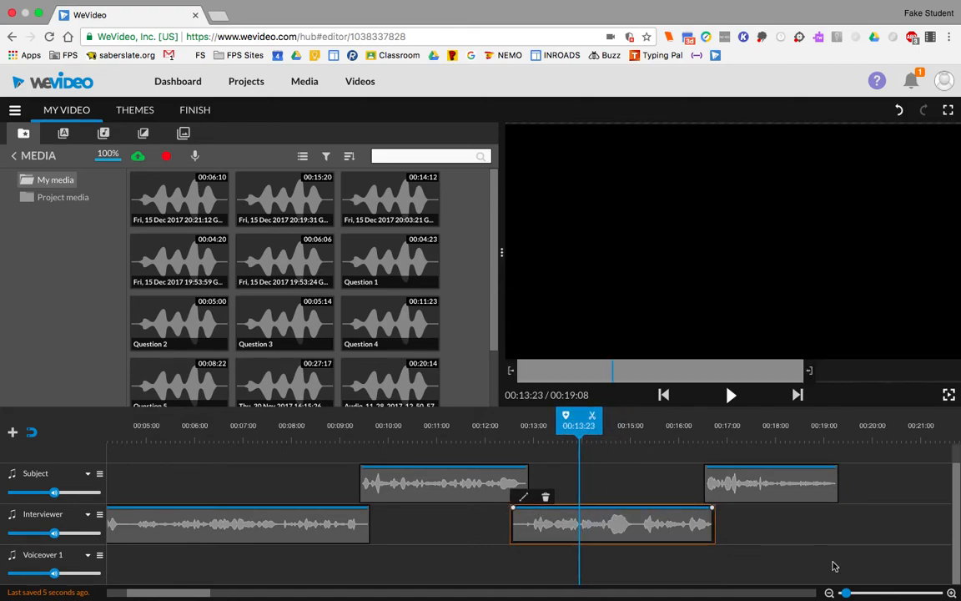
pyautogui.click(875, 594)
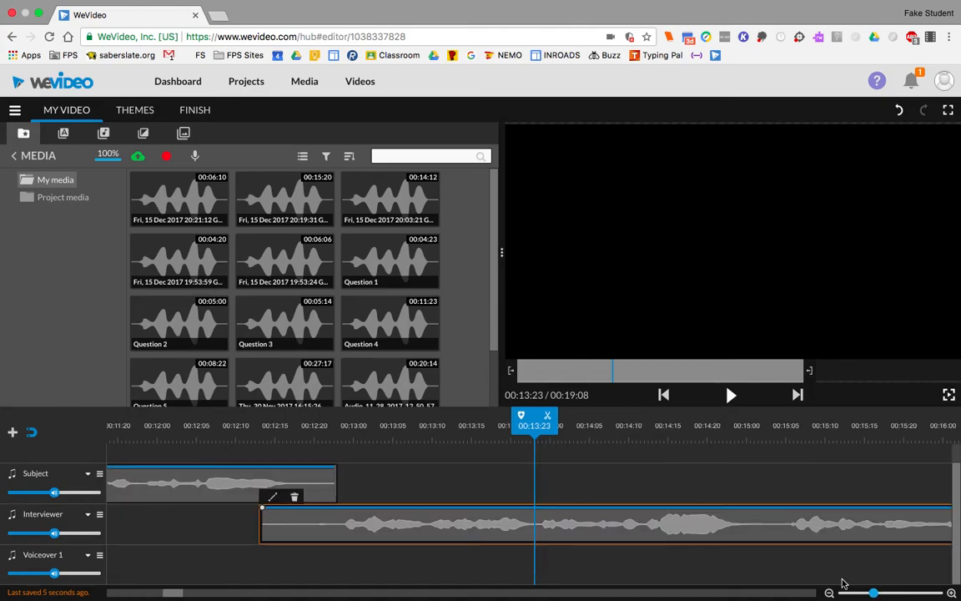
pyautogui.click(537, 427)
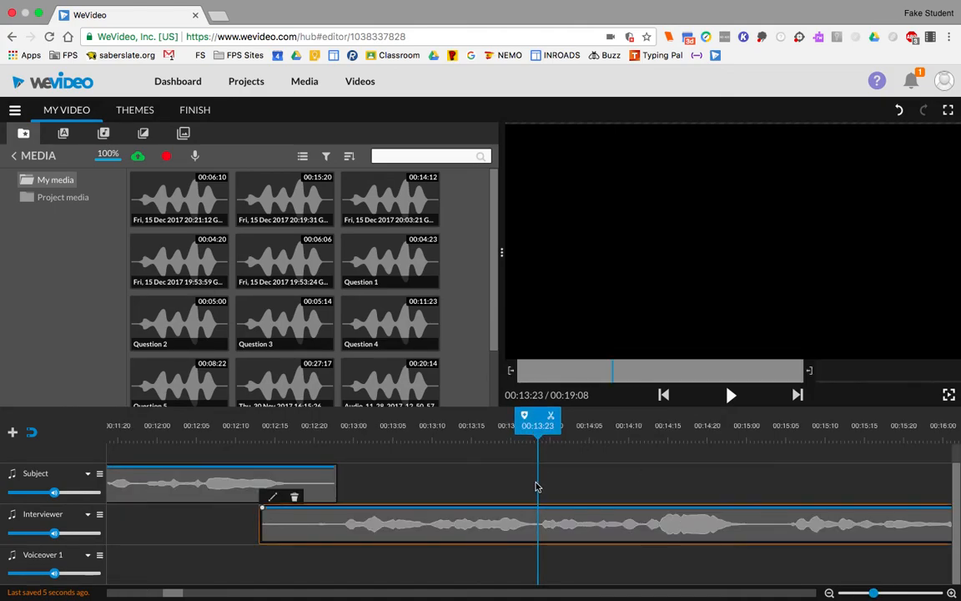
pyautogui.click(551, 419)
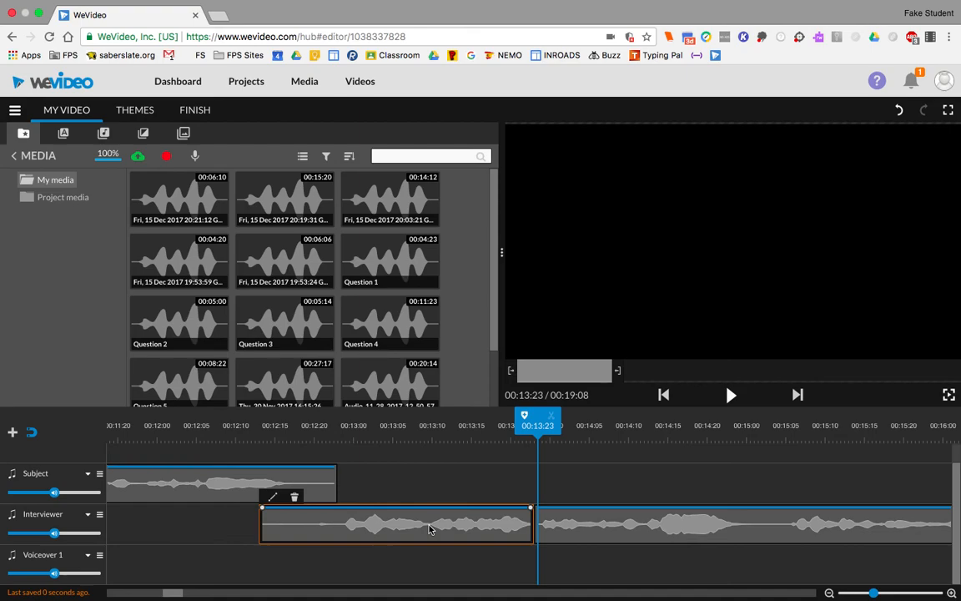
pyautogui.press('Delete')
# Step: Move the remaining part of the second Interviewer clip to start at 00:12:18 and save the edit
pyautogui.moveTo(628, 519); pyautogui.dragTo(399, 540)
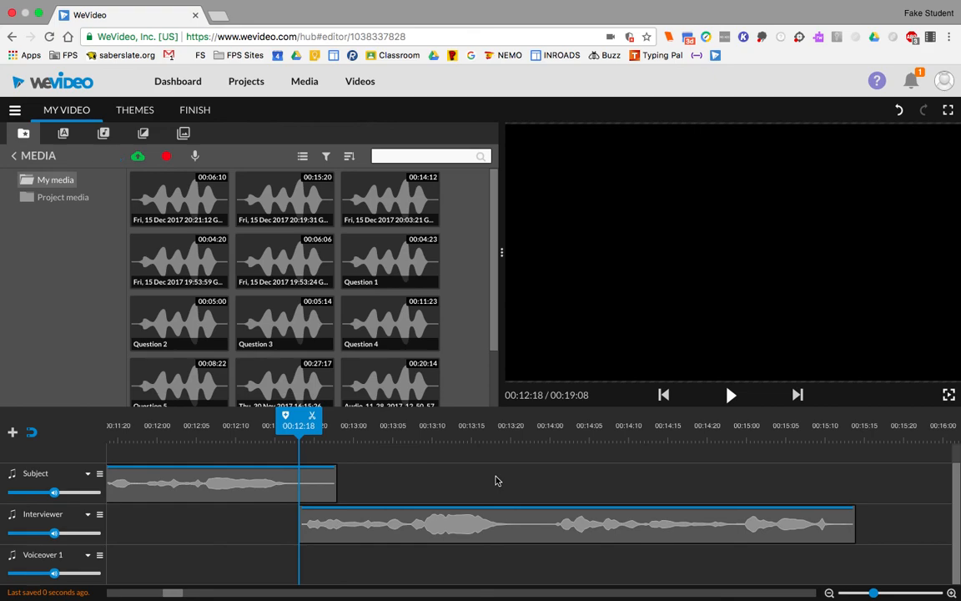
pyautogui.click(15, 109)
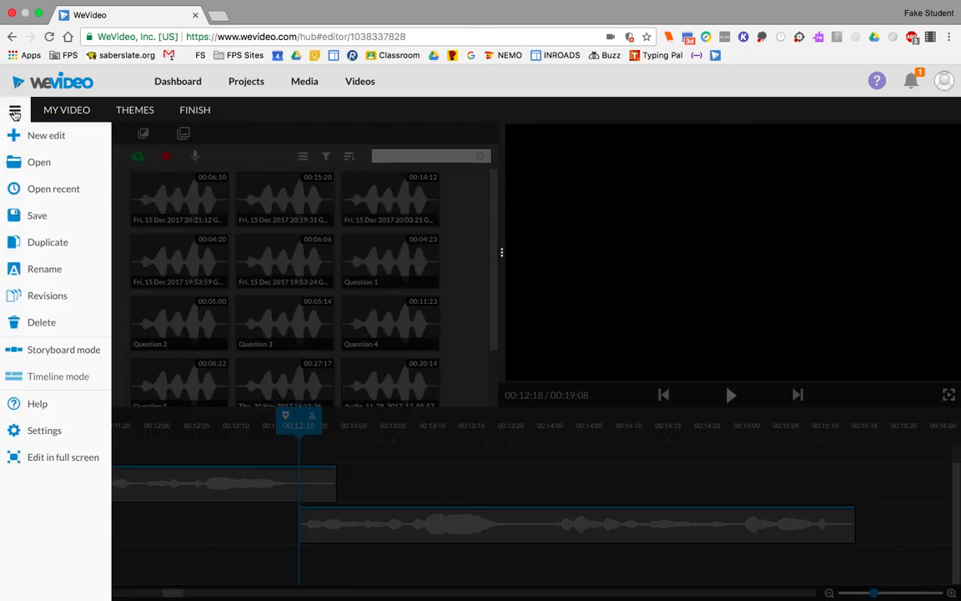
pyautogui.click(33, 215)
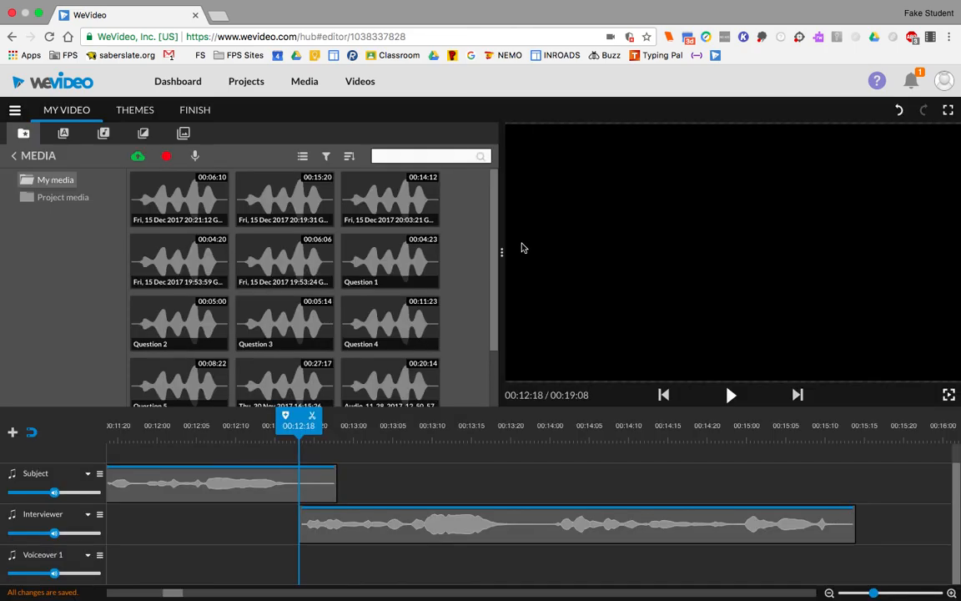